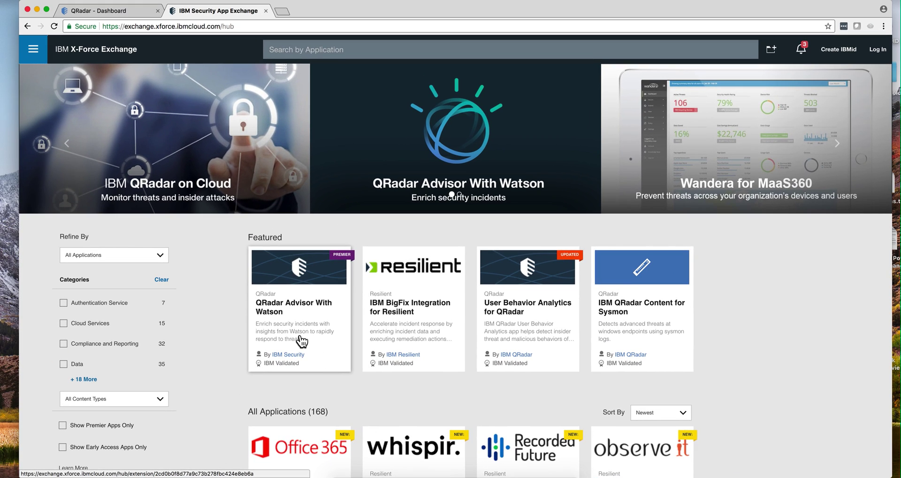
- Read through the QRadar Advisor With Watson listing on X-Force Exchange, then go back to the QRadar Dashboard
left_click(300, 335)
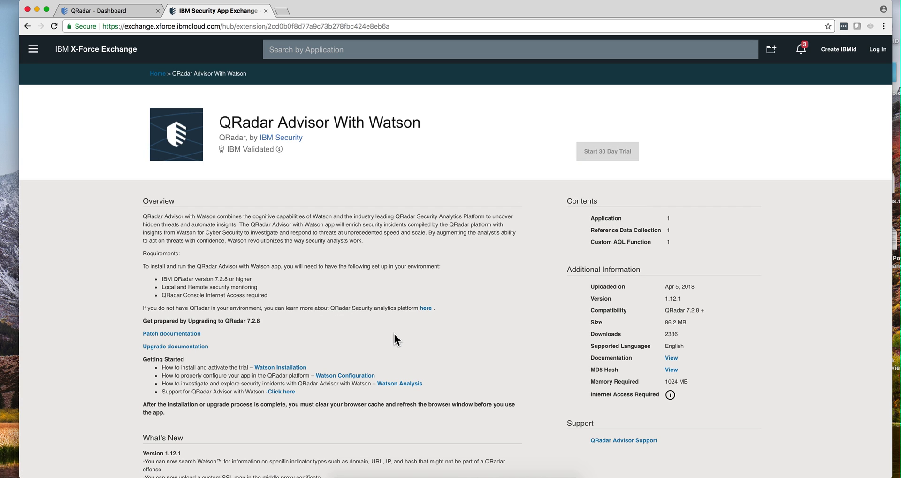
scroll(393, 334, "down", 5)
scroll(393, 333, "down", 4)
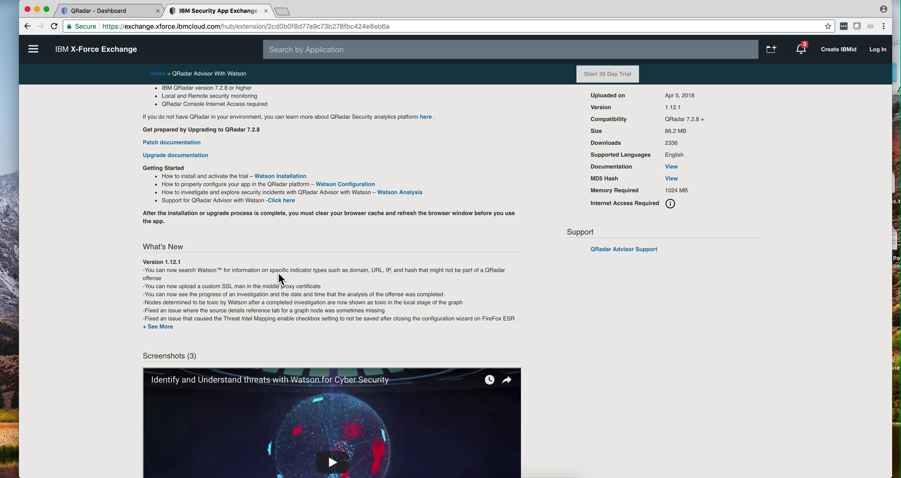
left_click(130, 12)
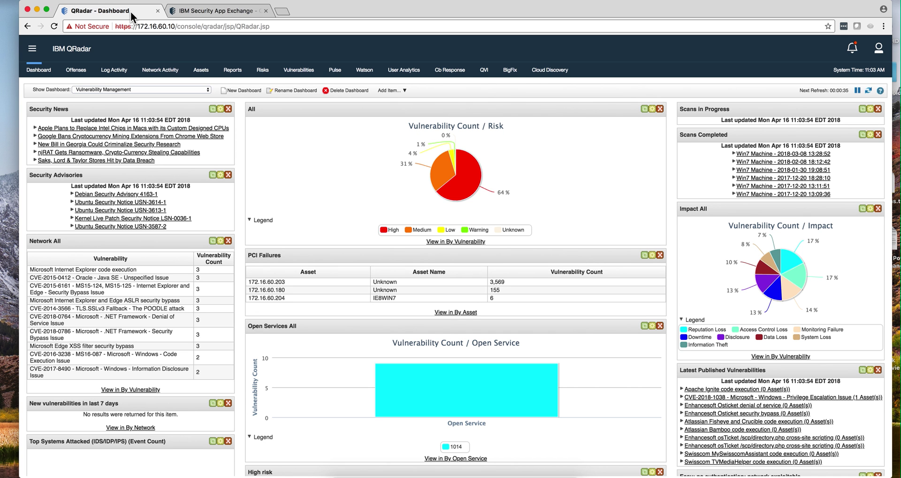
- Show the Watson Incident Overview, briefly previewing and closing the Search Watson panel
left_click(364, 69)
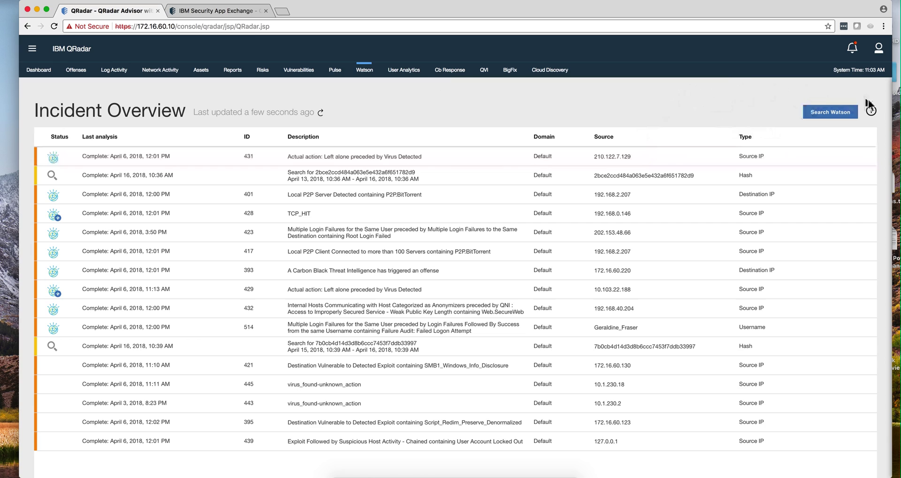
left_click(834, 117)
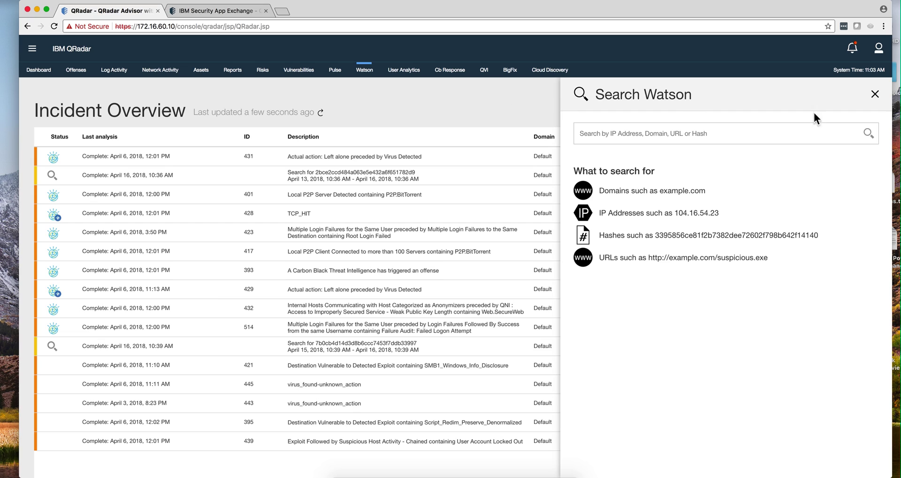
left_click(874, 94)
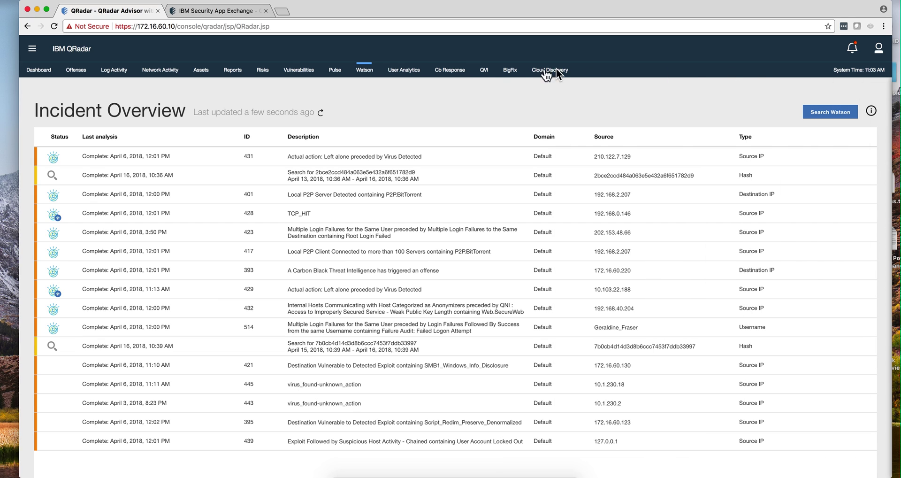
- Open the Admin Console and look through its Apps and System Configuration sections
left_click(31, 51)
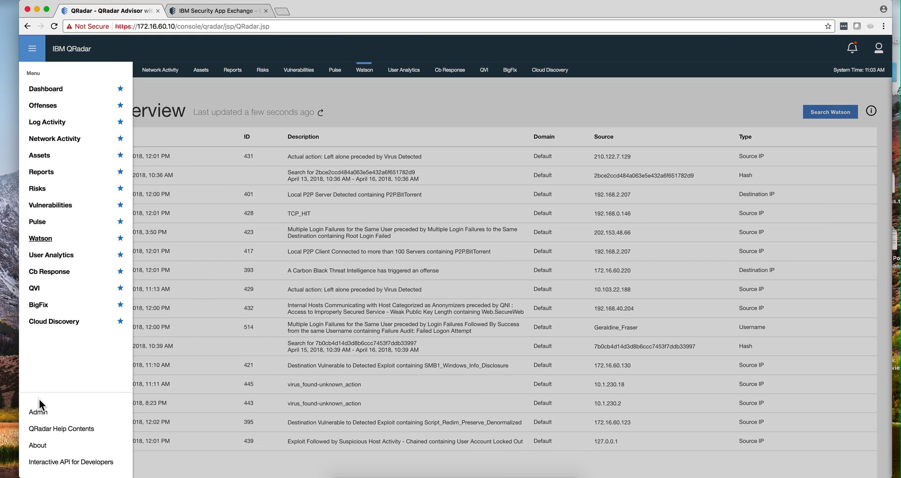
left_click(38, 413)
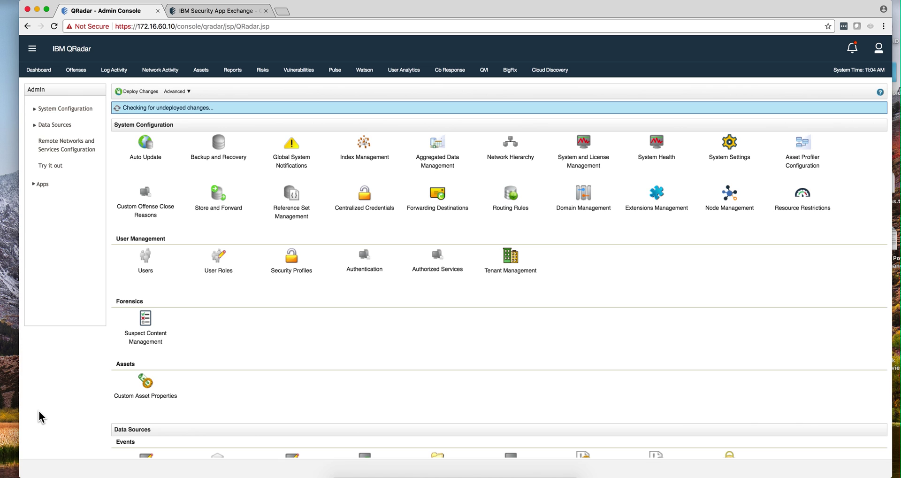
scroll(207, 353, "down", 7)
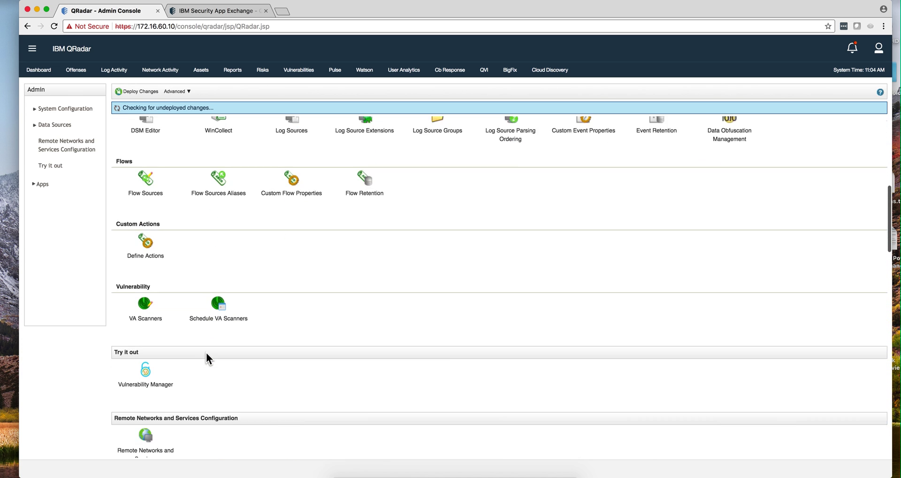
scroll(206, 353, "down", 7)
scroll(206, 353, "up", 1)
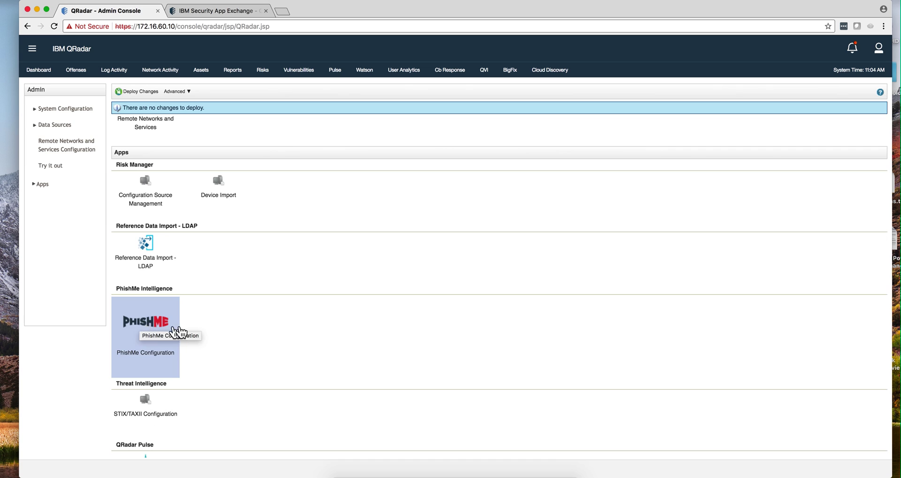
scroll(221, 328, "up", 10)
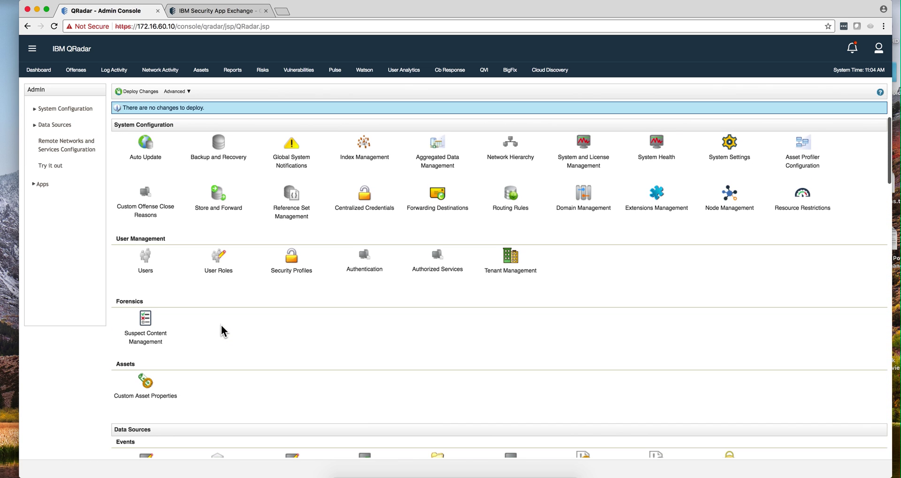
- Filter reference sets by 'phishme' and open PhishMe_Intelligence_Malware_Hashes_SHA
left_click(291, 207)
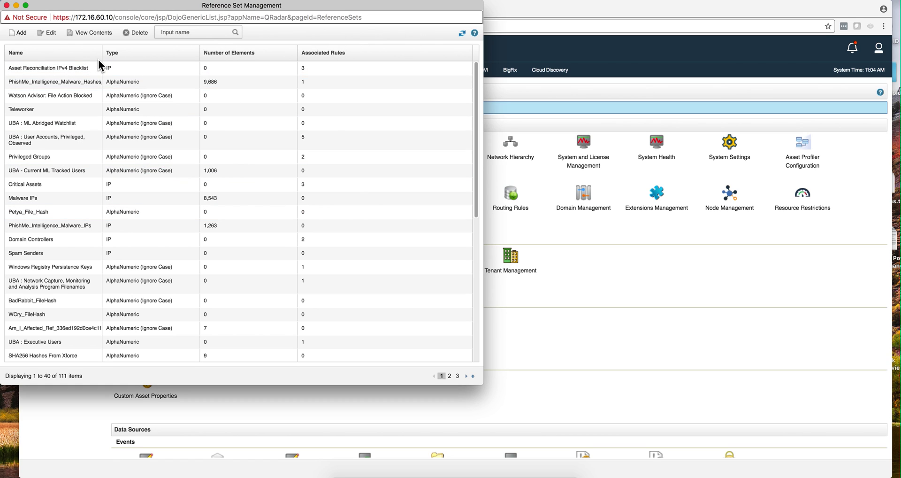
left_click(188, 32)
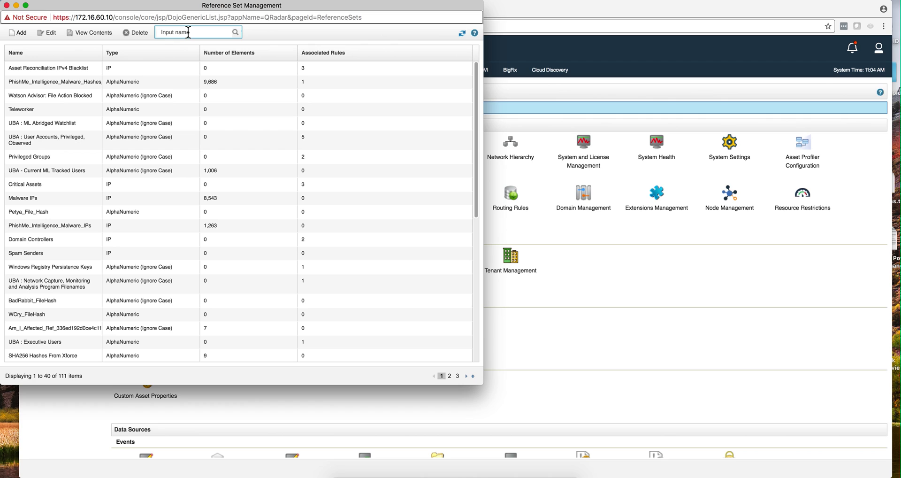
type("phishme")
key("Return")
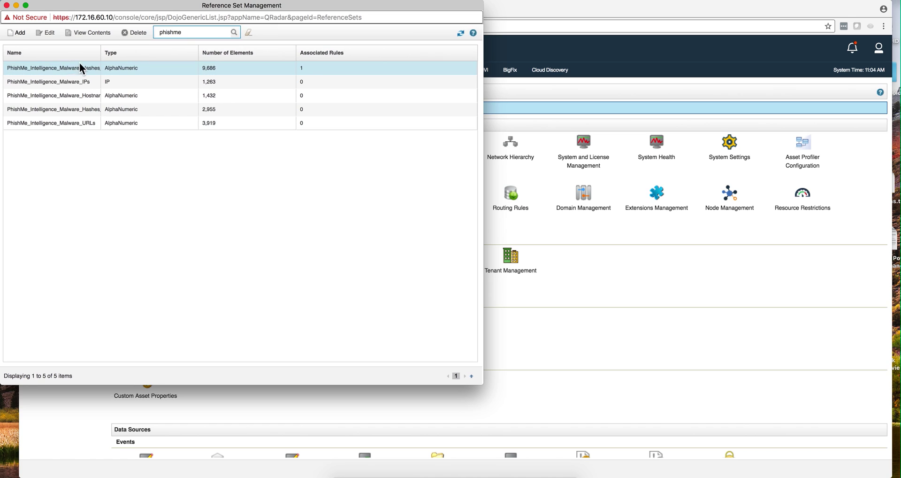
left_click_drag(101, 54, 208, 55)
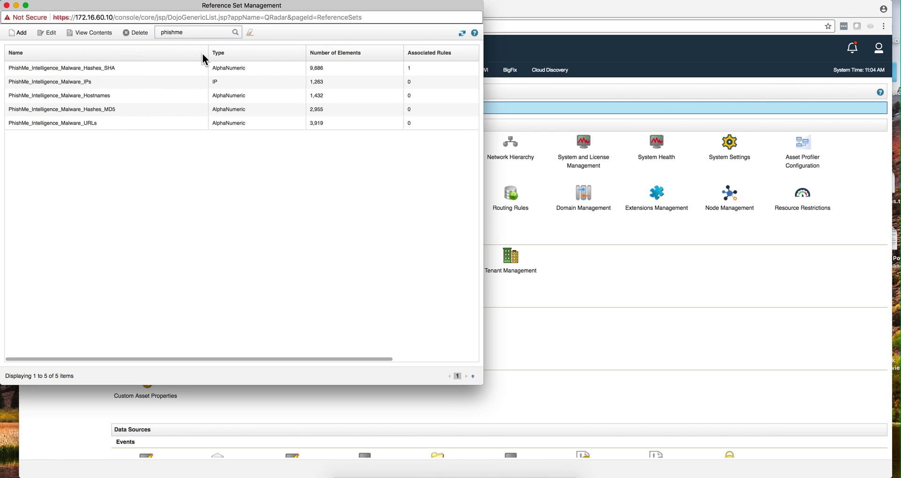
double_click(97, 66)
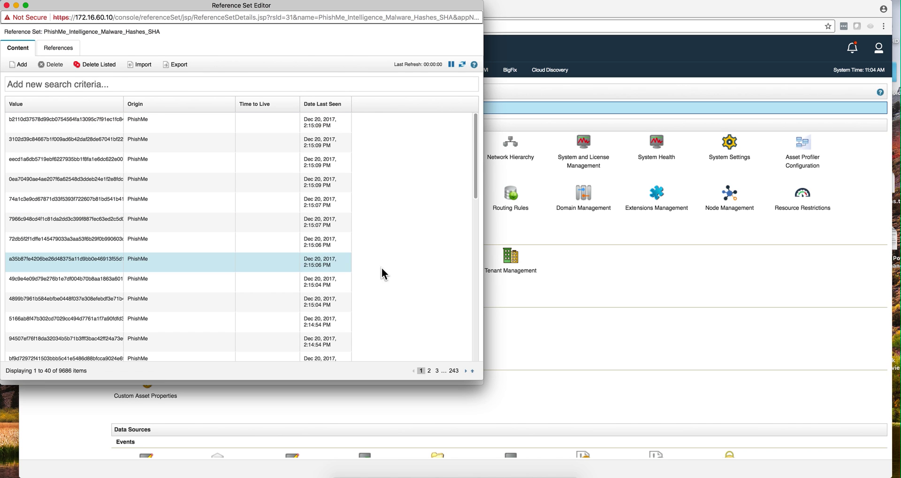
- Copy the last hash on the set's final page, then close the reference set editor
left_click(453, 370)
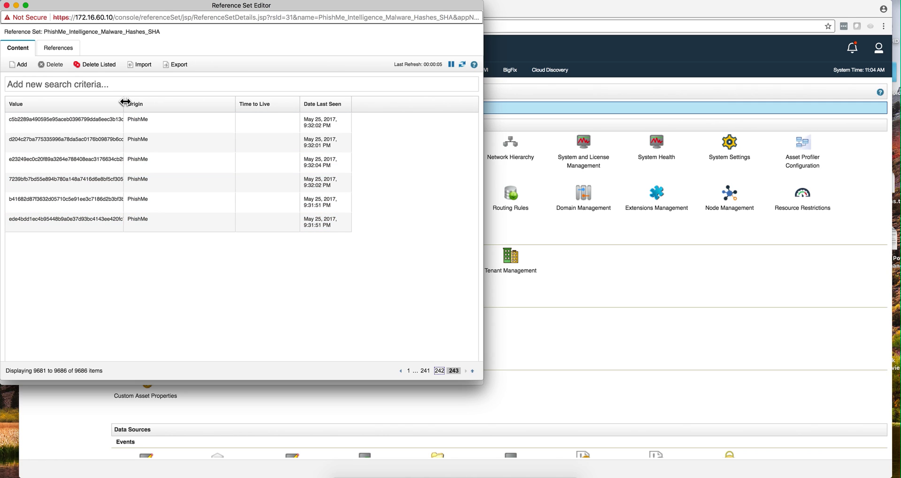
left_click_drag(124, 101, 246, 102)
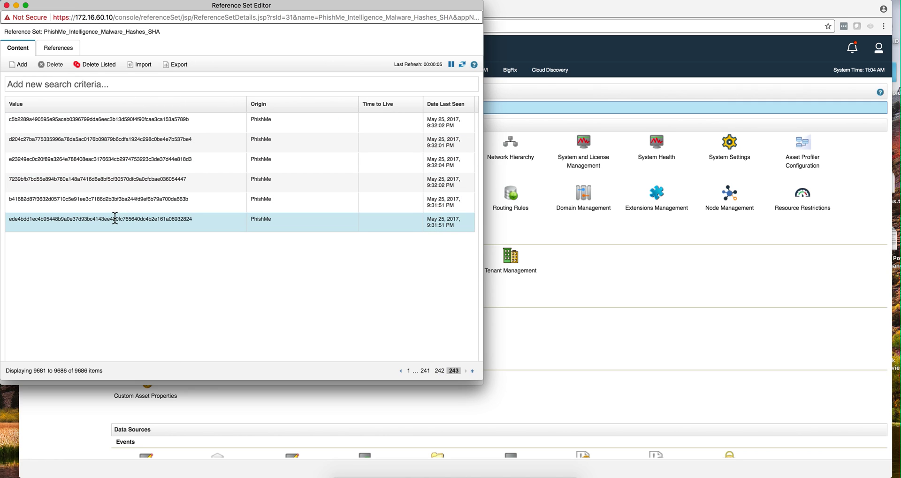
left_click(115, 219)
double_click(115, 219)
right_click(115, 219)
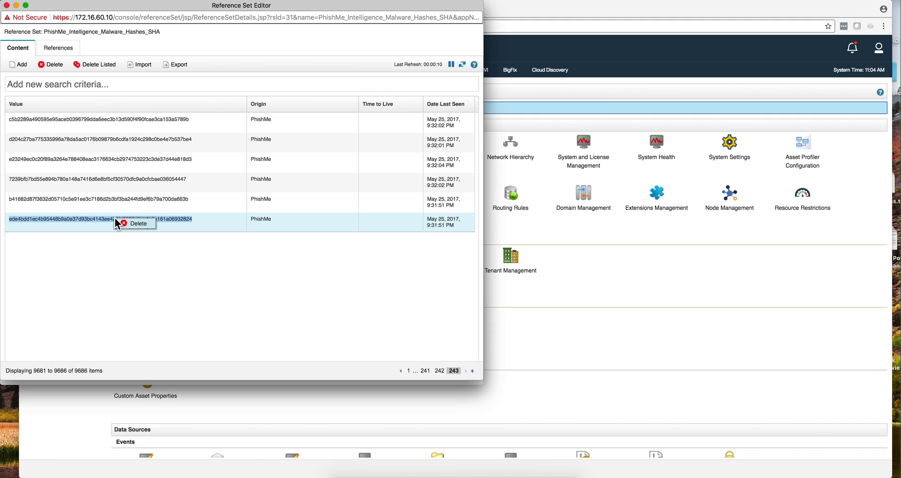
left_click(90, 2)
left_click(102, 39)
left_click(6, 5)
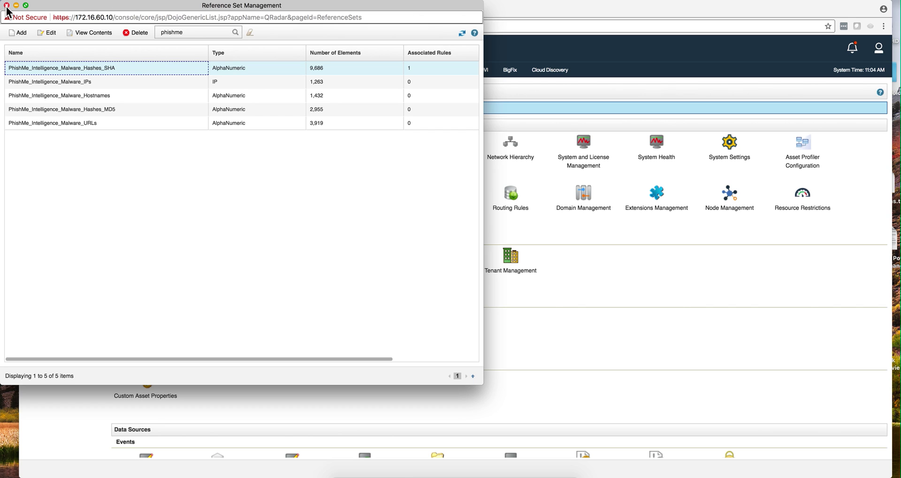
- Paste the copied ede4bdd1… hash into Search Watson and submit the search
left_click(7, 5)
left_click(368, 71)
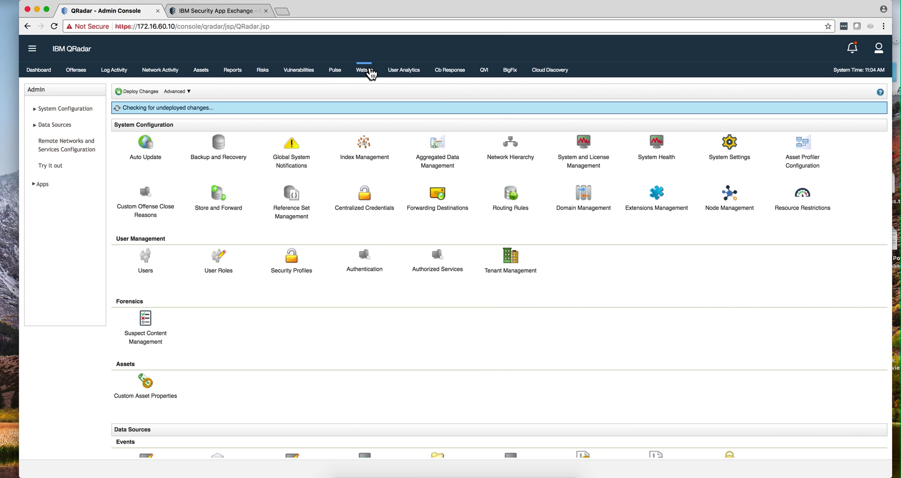
left_click(826, 112)
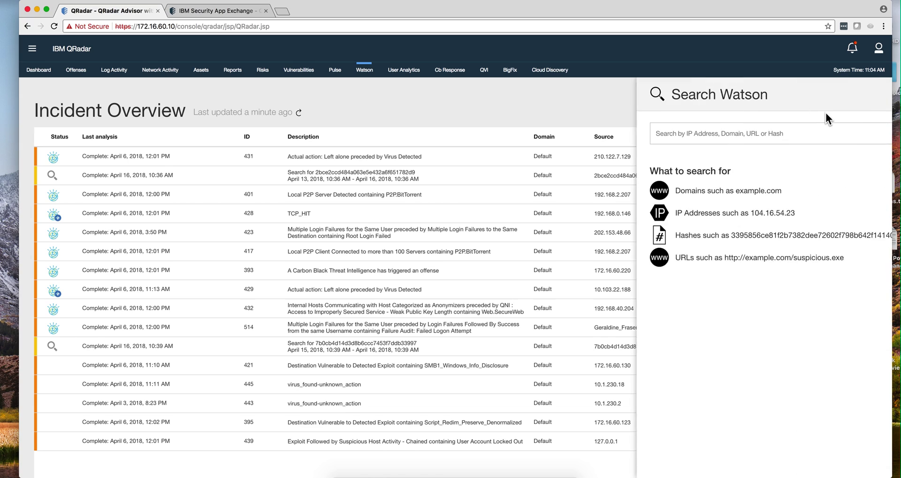
left_click(717, 137)
key("super+v")
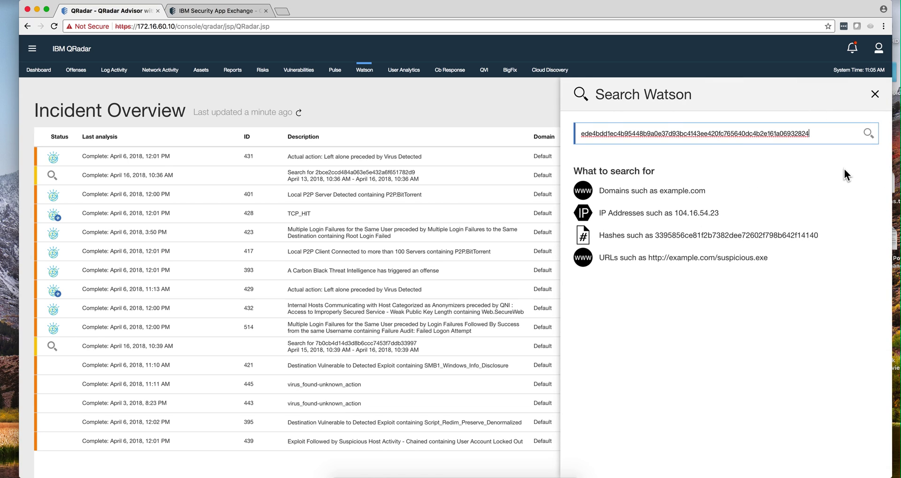
key("Return")
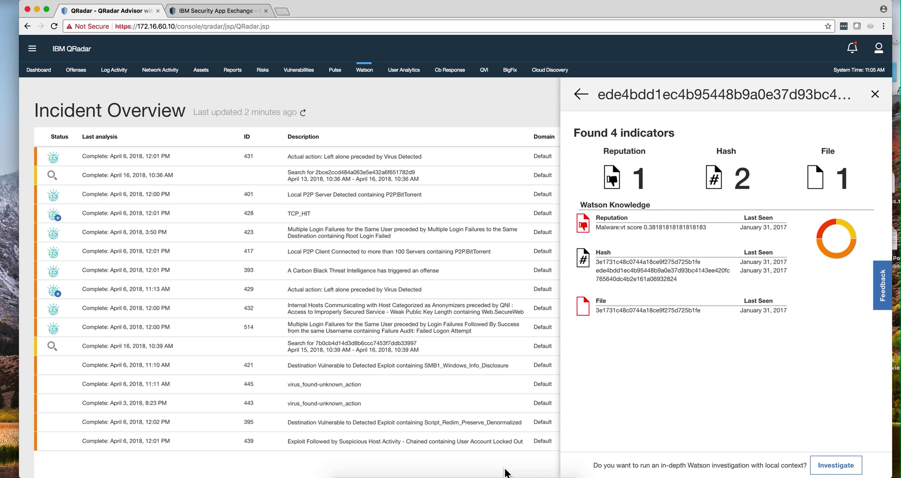
- Open the Virus Detected event from offense 575's list of 40 events
left_click(77, 73)
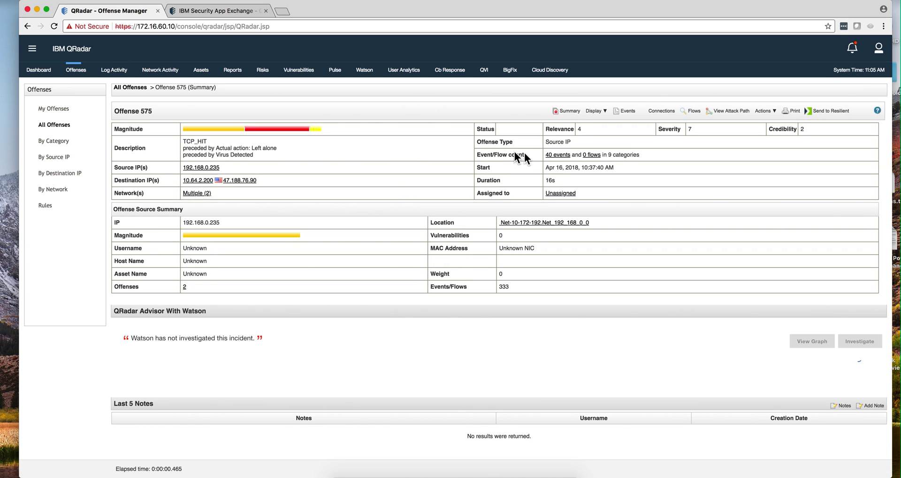
left_click(558, 154)
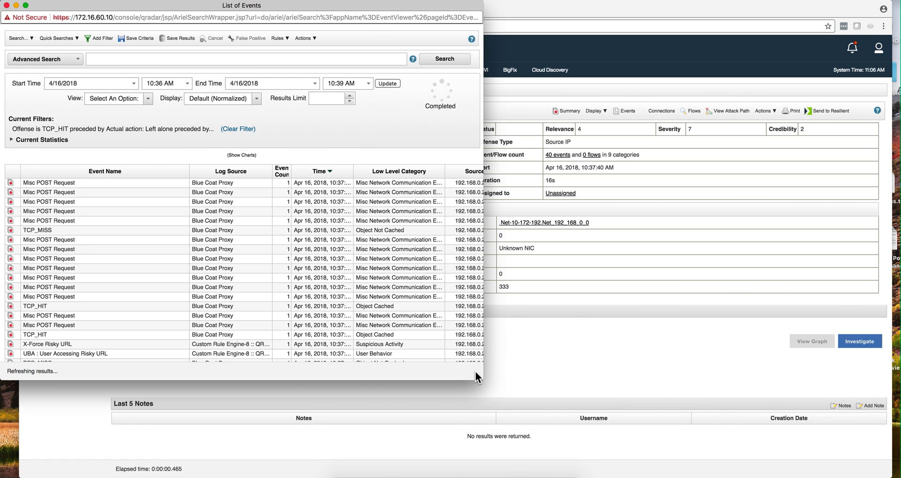
left_click_drag(482, 377, 633, 432)
scroll(154, 243, "down", 5)
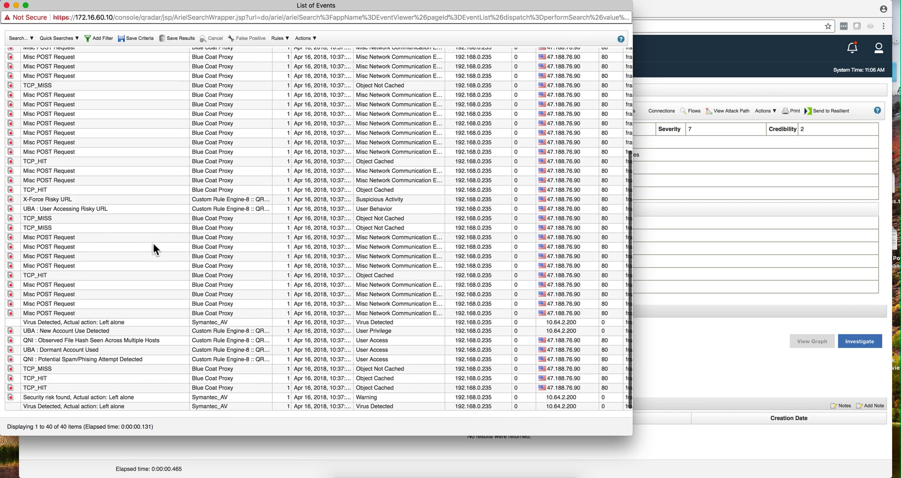
double_click(83, 406)
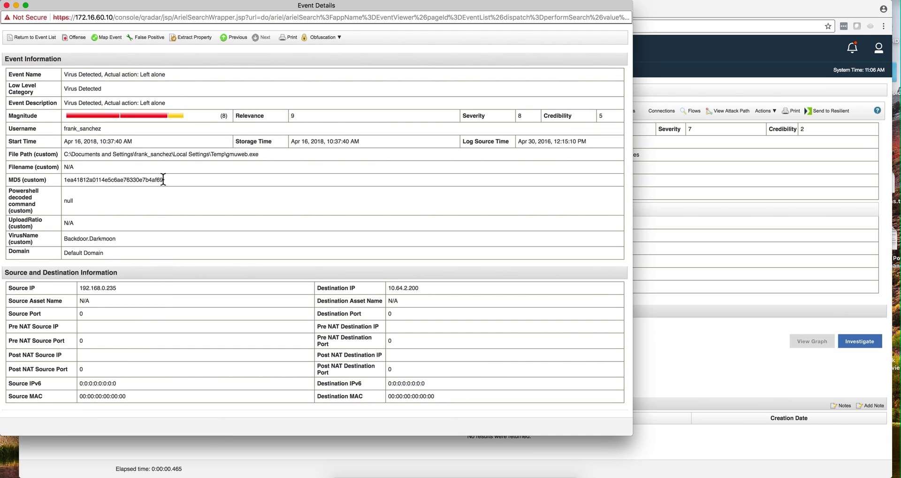
- Copy the event's MD5 hash value and return to the offense summary
left_click_drag(163, 179, 67, 179)
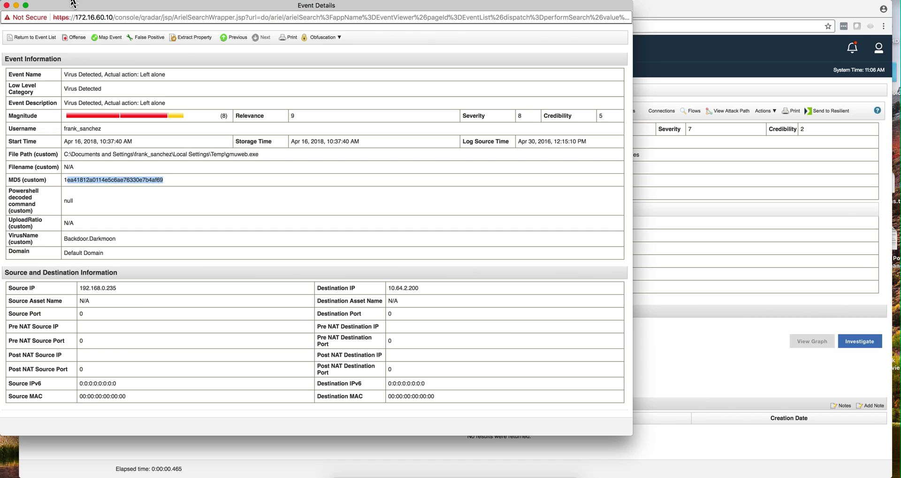
left_click(168, 177)
left_click_drag(165, 177, 67, 181)
left_click(87, 4)
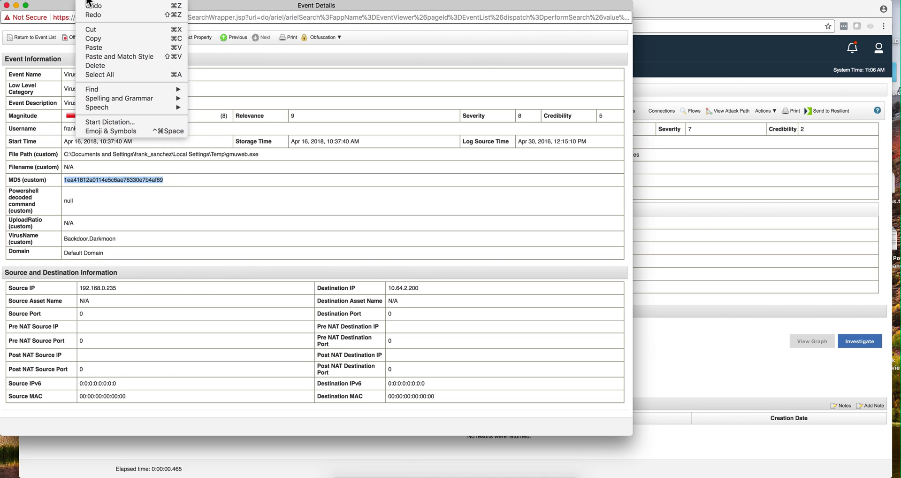
left_click(91, 37)
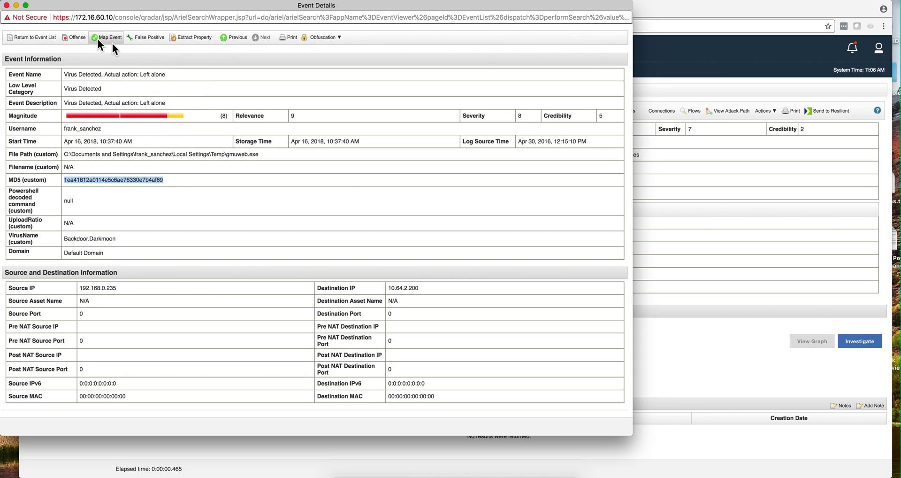
left_click(681, 356)
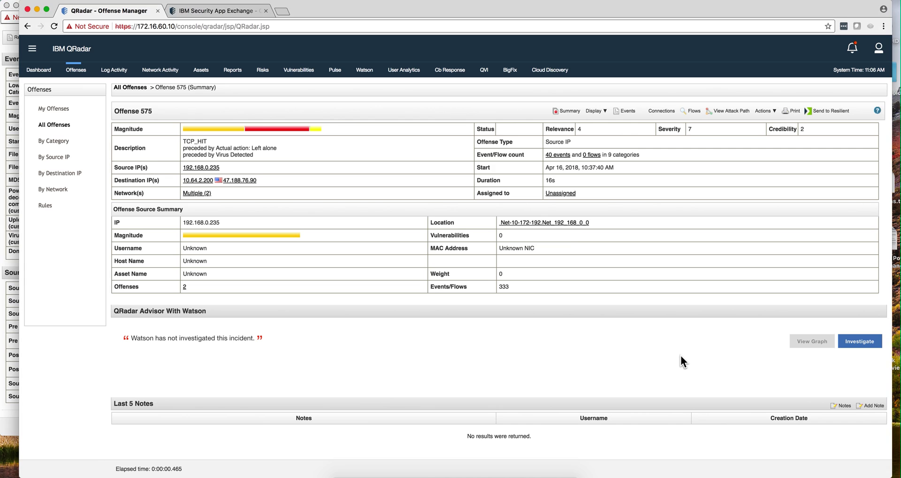
- Replace the previous results with a Watson search for MD5 hash 1ea41812a0114e5c6ae76330e7b4af69
left_click(367, 71)
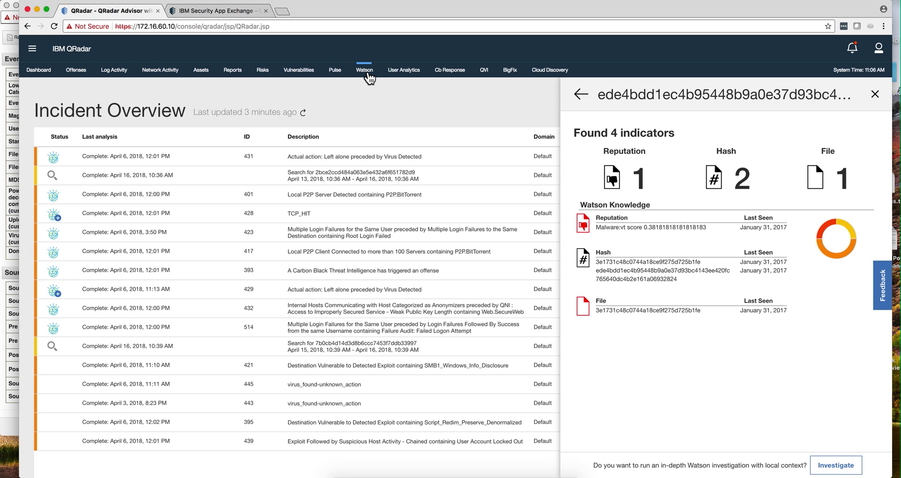
left_click(875, 93)
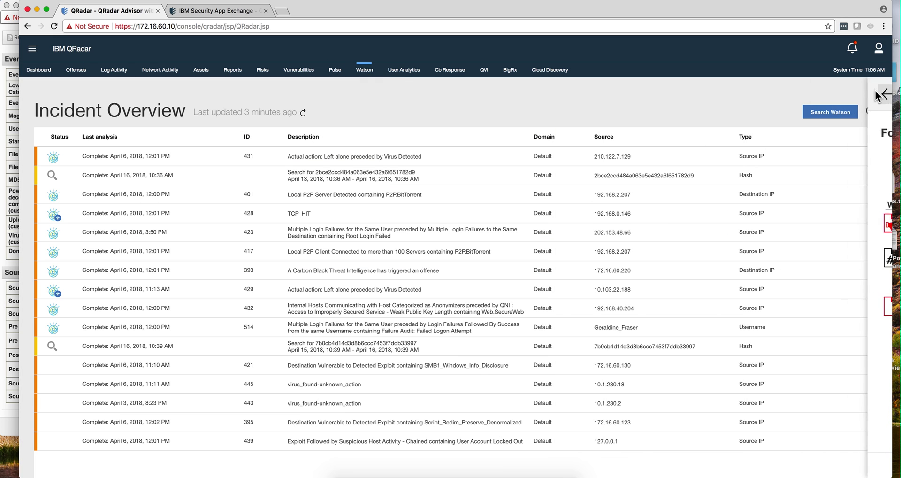
left_click(834, 112)
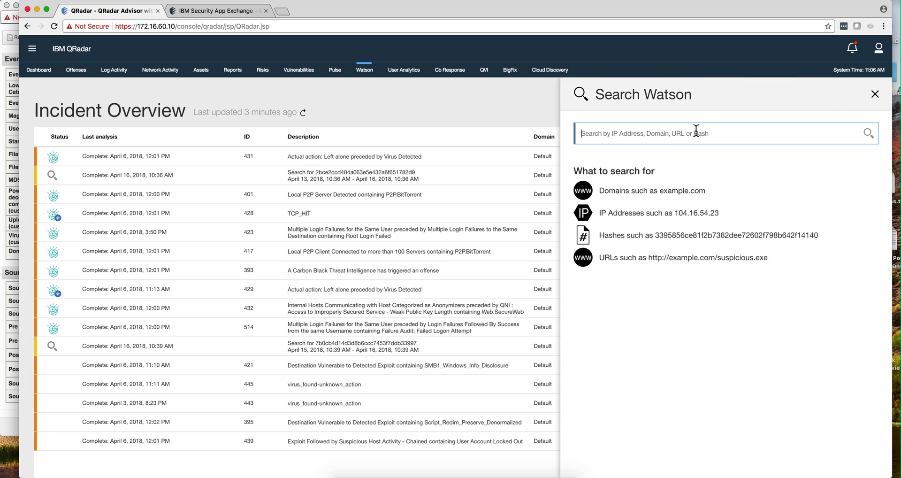
key("super+v")
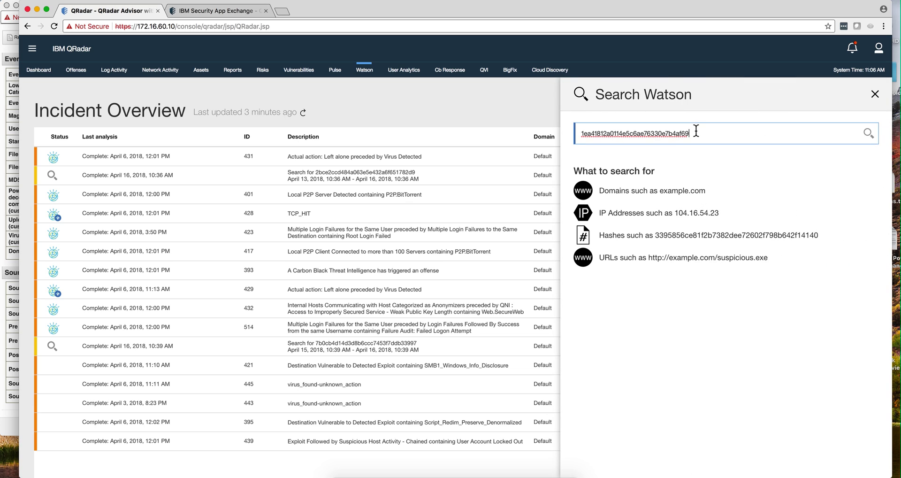
left_click(868, 133)
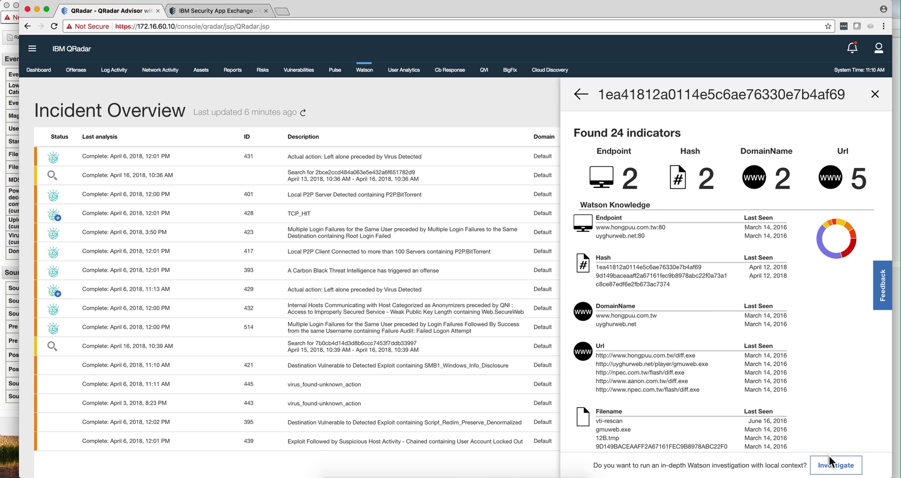
- Launch the MD5 hash investigation with local context from the last 24 hours
left_click(837, 466)
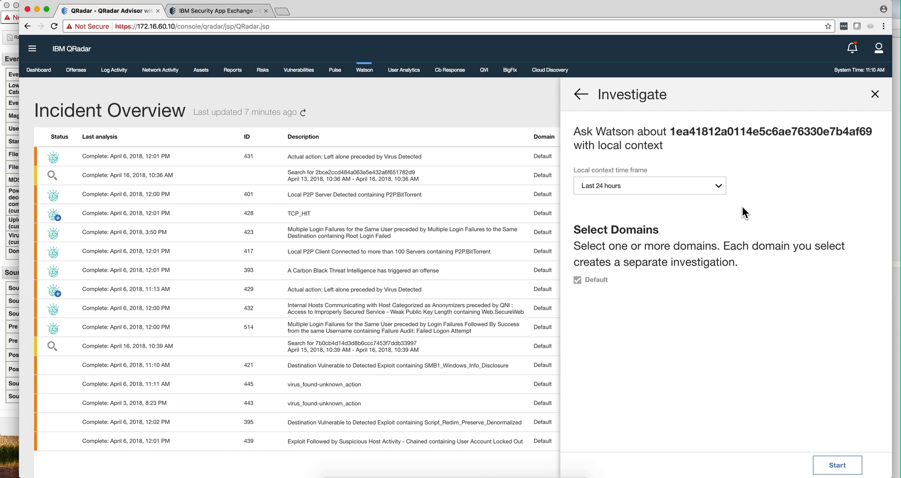
left_click(720, 186)
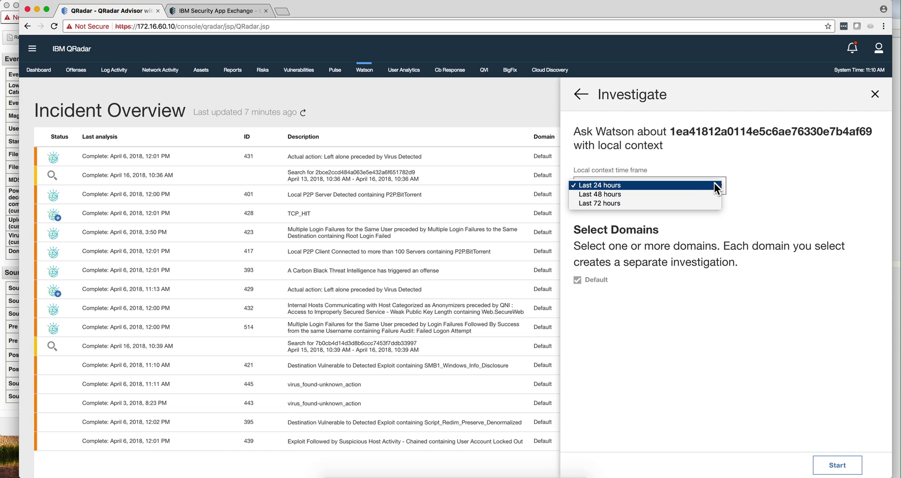
left_click(699, 185)
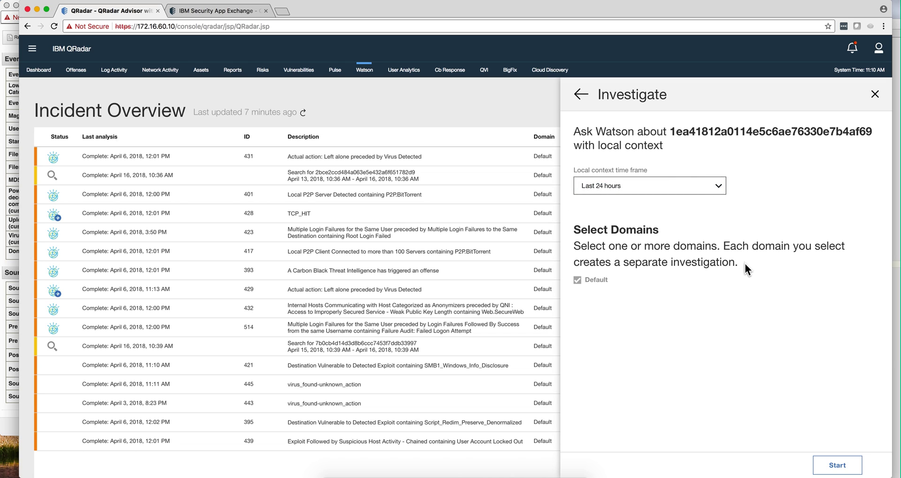
left_click(844, 461)
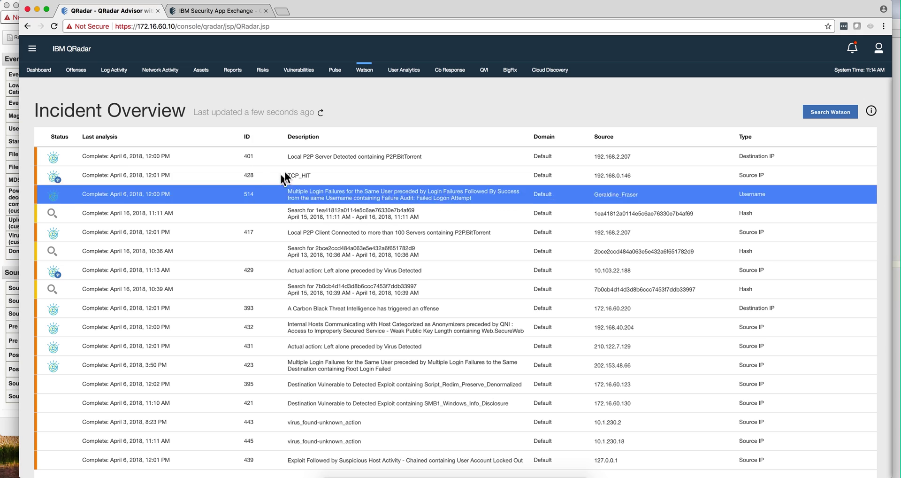
- Refresh the overview, open the completed MD5 hash investigation and view its observables graph
left_click(366, 71)
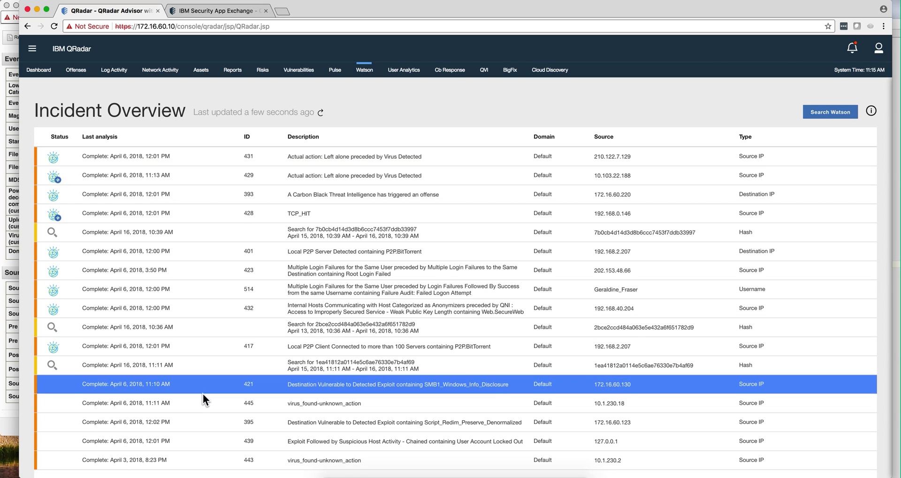
double_click(202, 364)
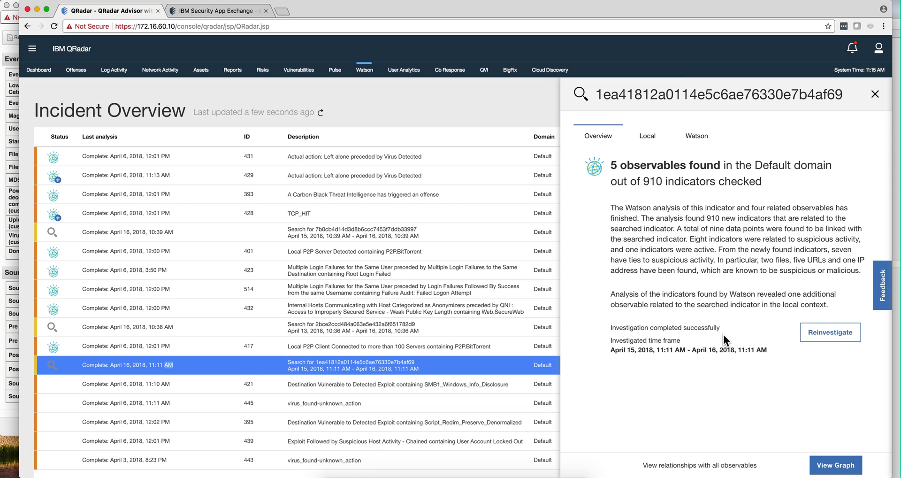
left_click(824, 467)
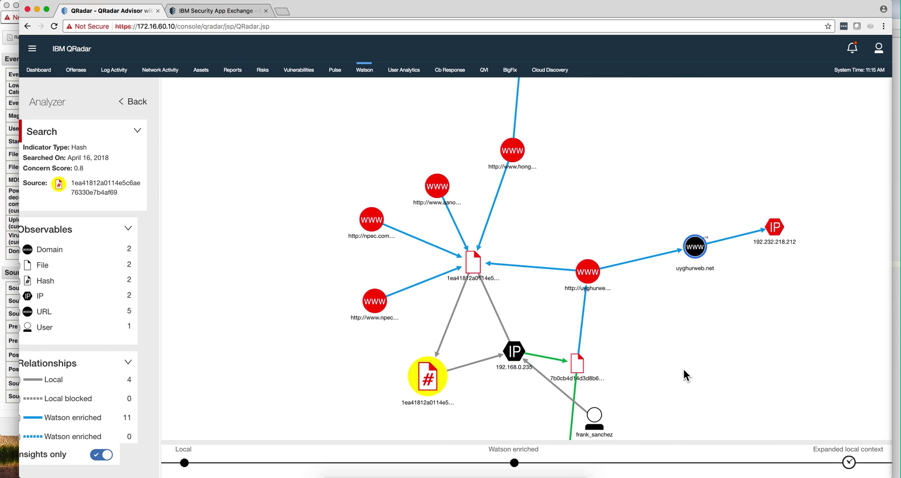